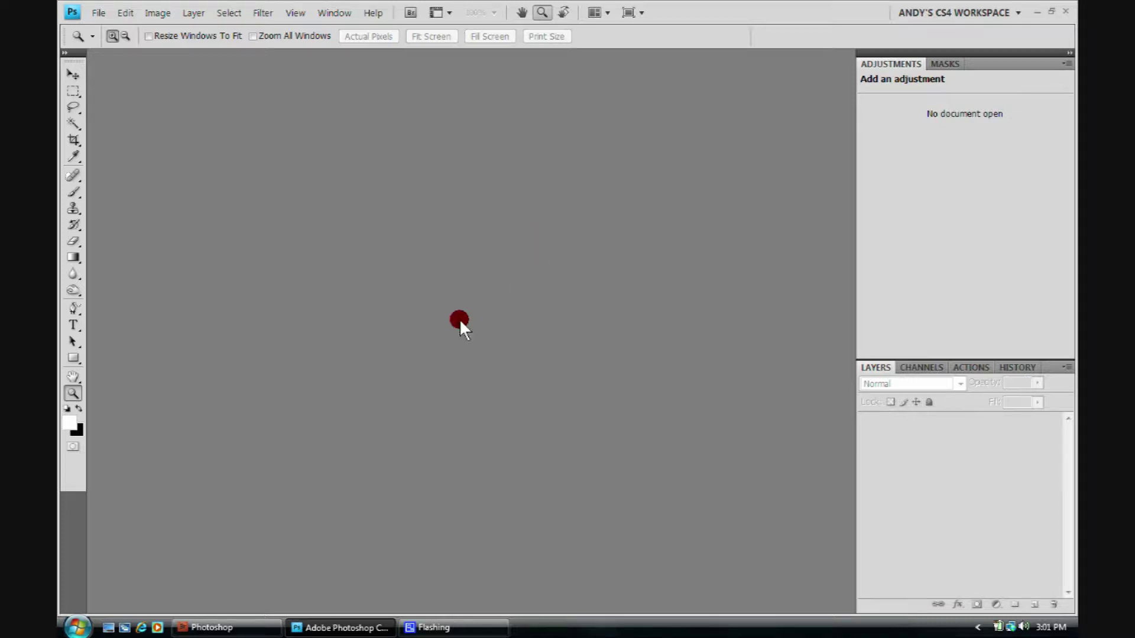
Switch to Adobe Bridge and open Yaquina Head Light Master.psd from the Photoshop folder in Photoshop.
click(254, 626)
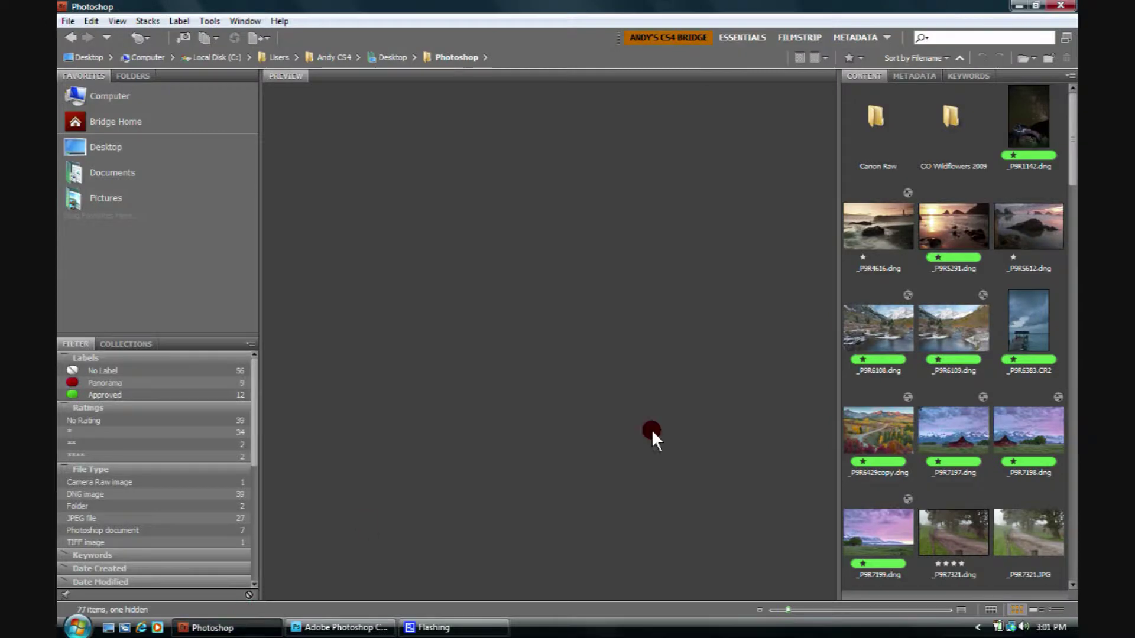
drag(1073, 94, 1073, 520)
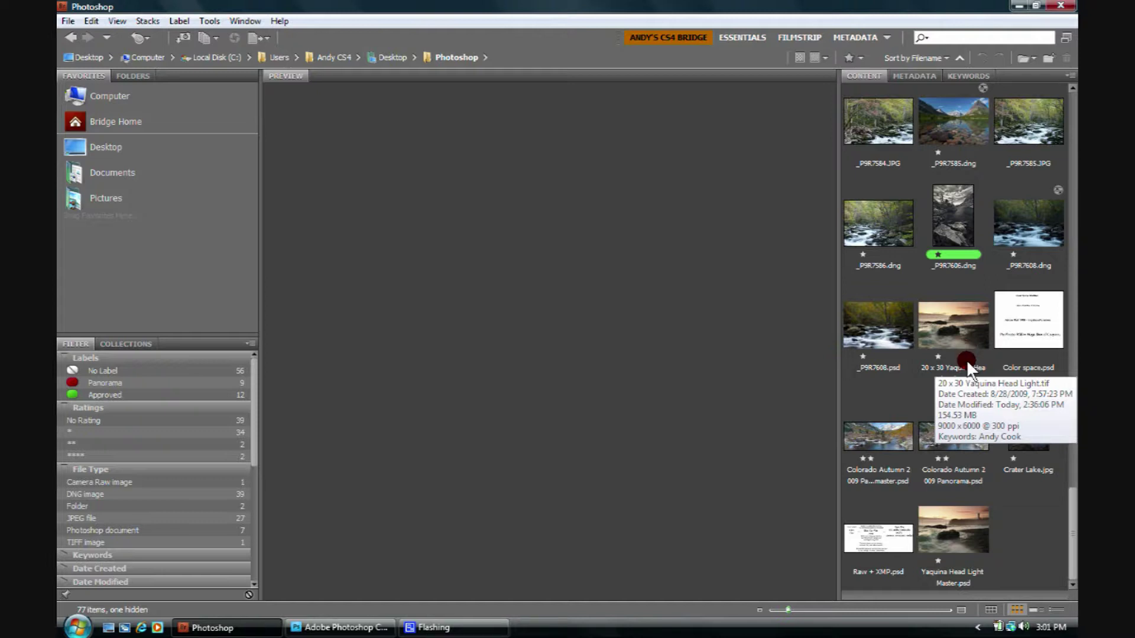
click(941, 533)
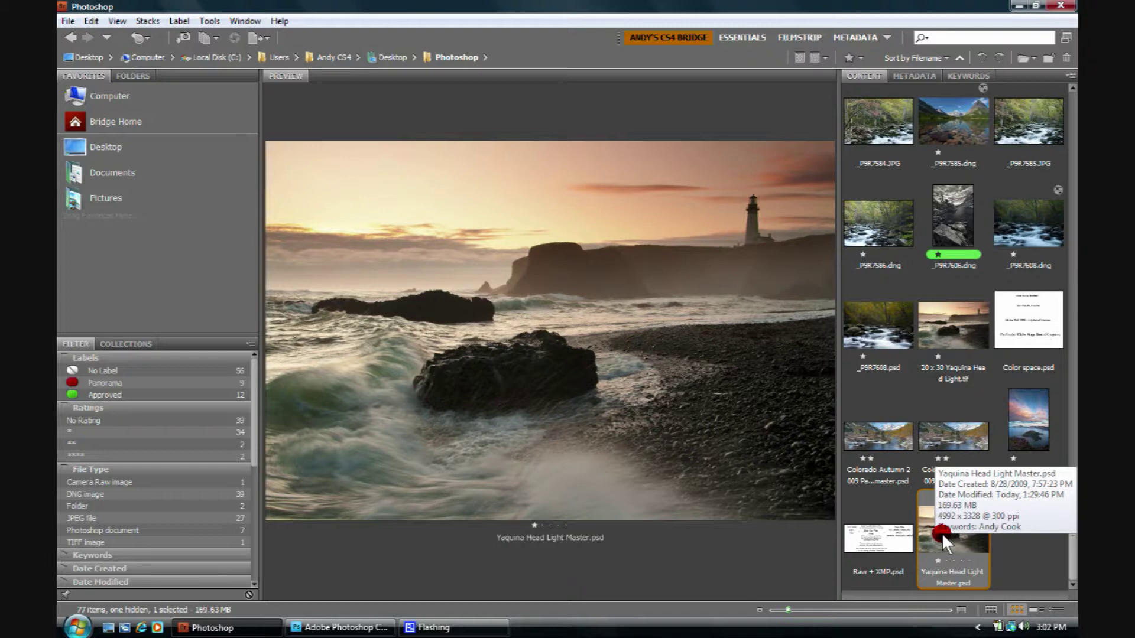
double_click(942, 533)
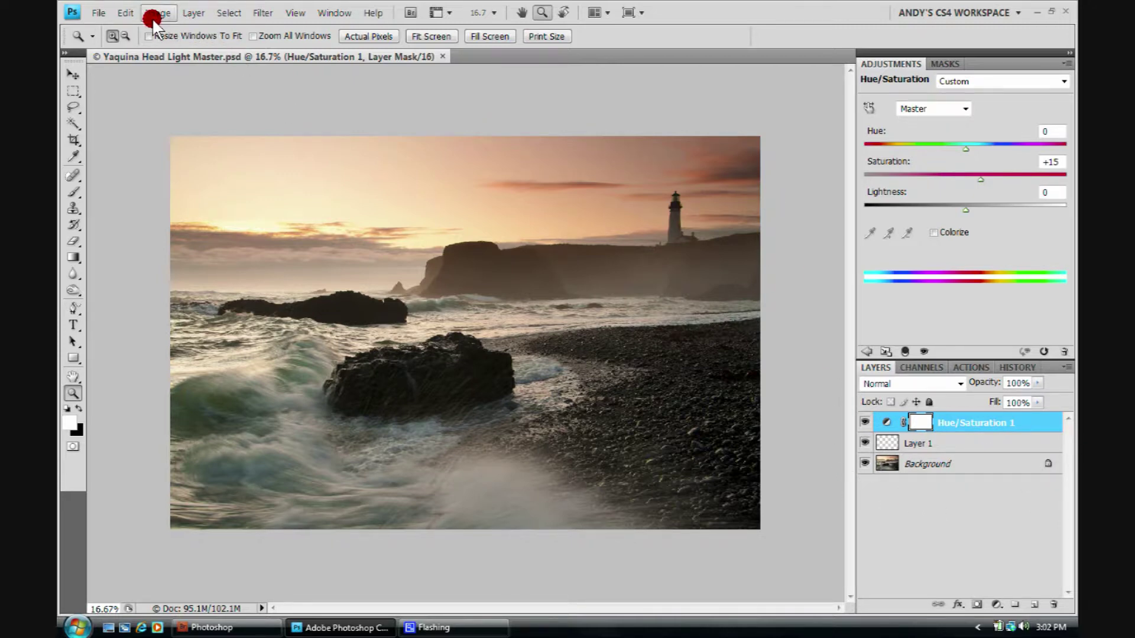
Flatten the lighthouse image's layers and convert it to 8 bits per channel.
click(192, 13)
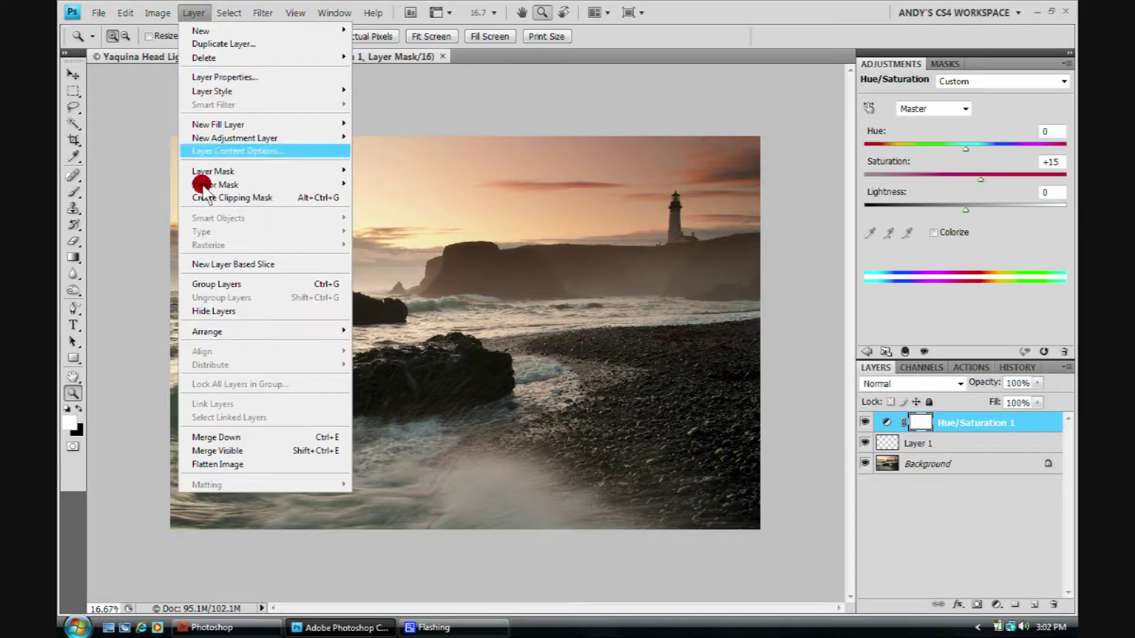
click(189, 464)
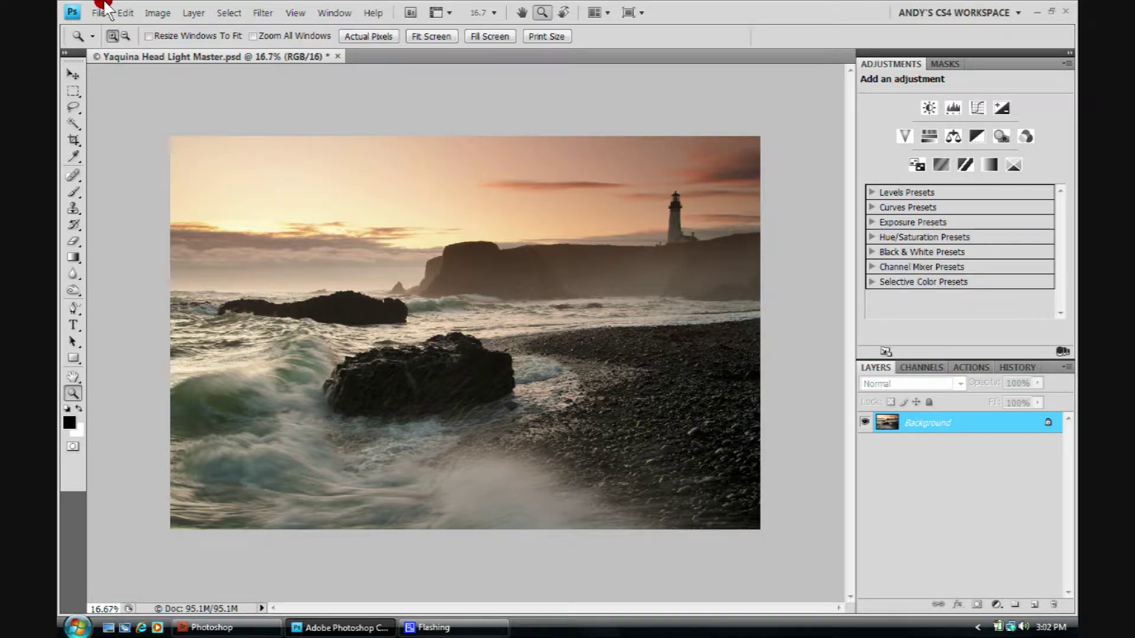
click(152, 13)
mouse_move(167, 31)
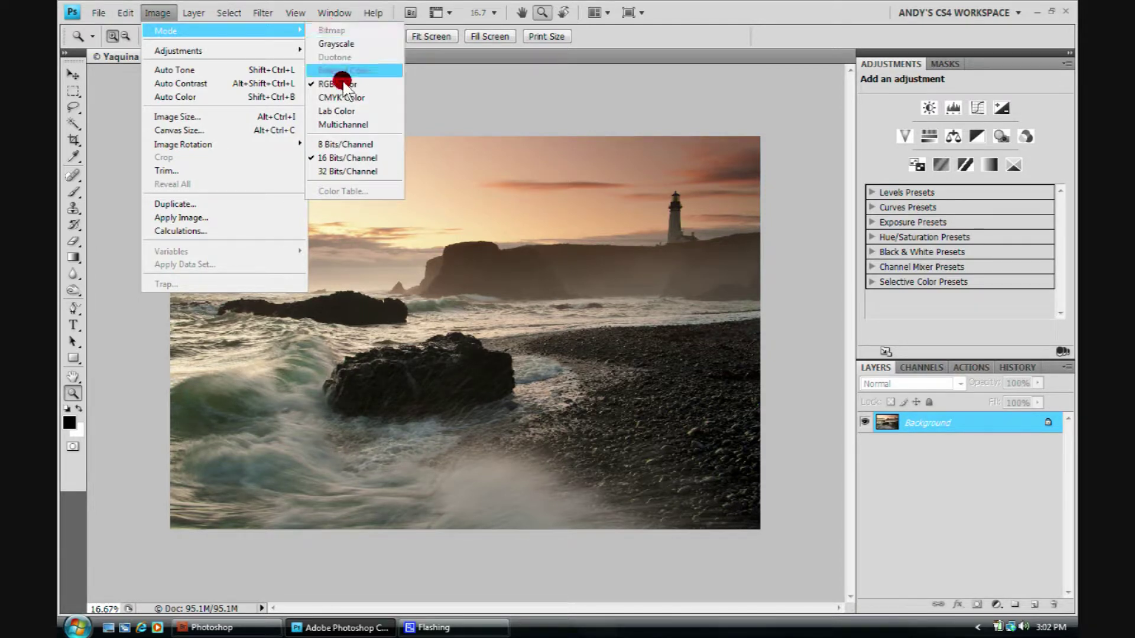
click(350, 147)
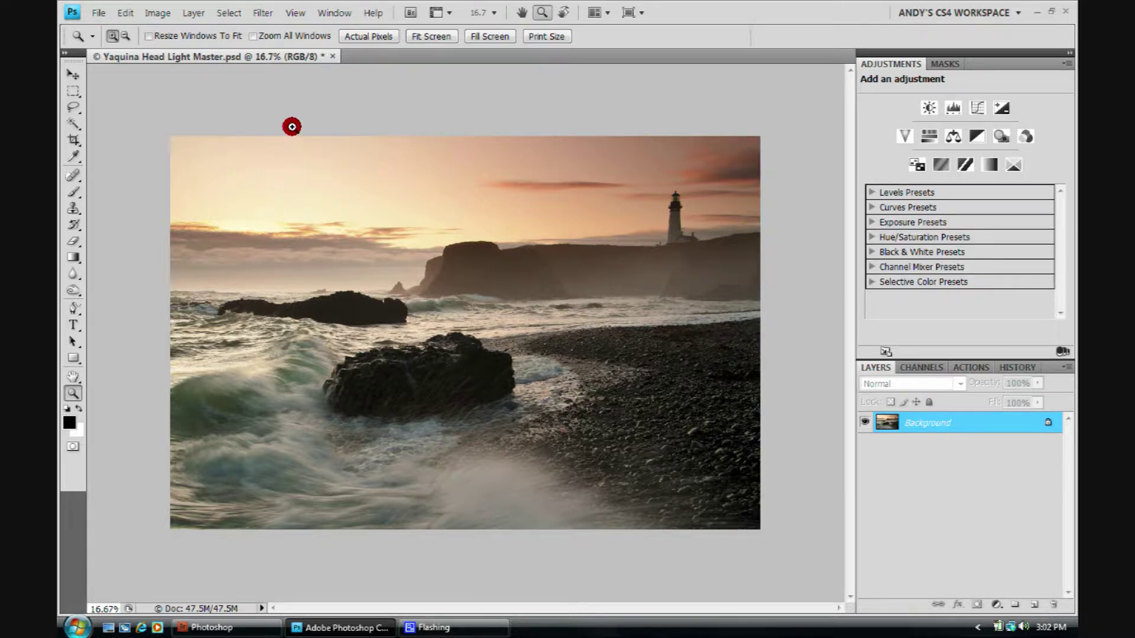
Convert the image's color profile to sRGB IEC61966-2.1.
click(123, 14)
click(123, 14)
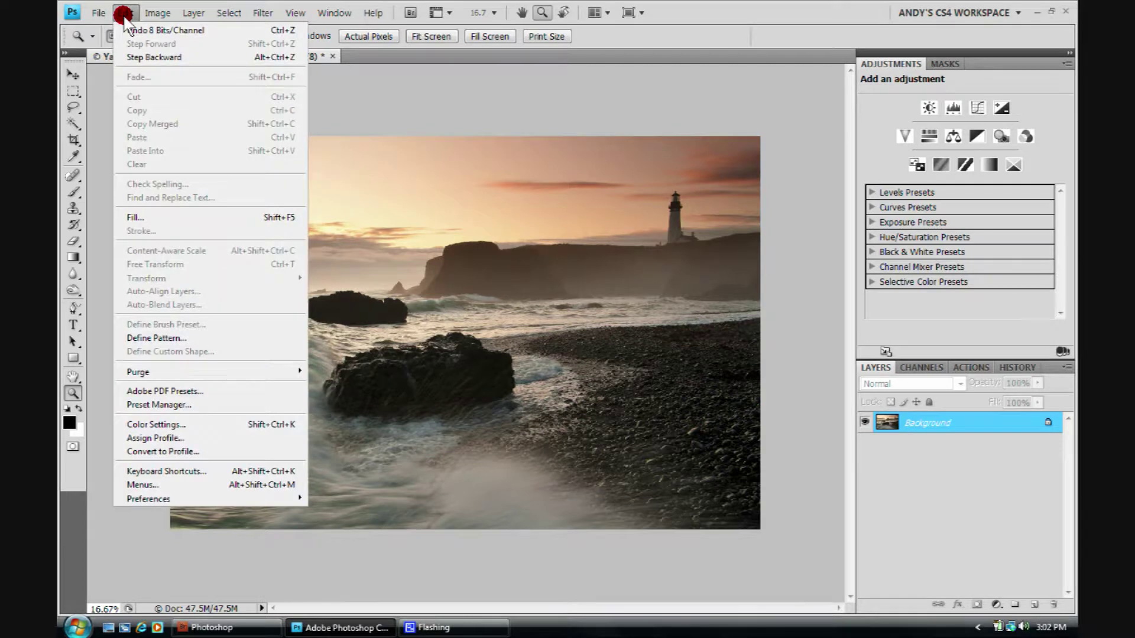
click(152, 452)
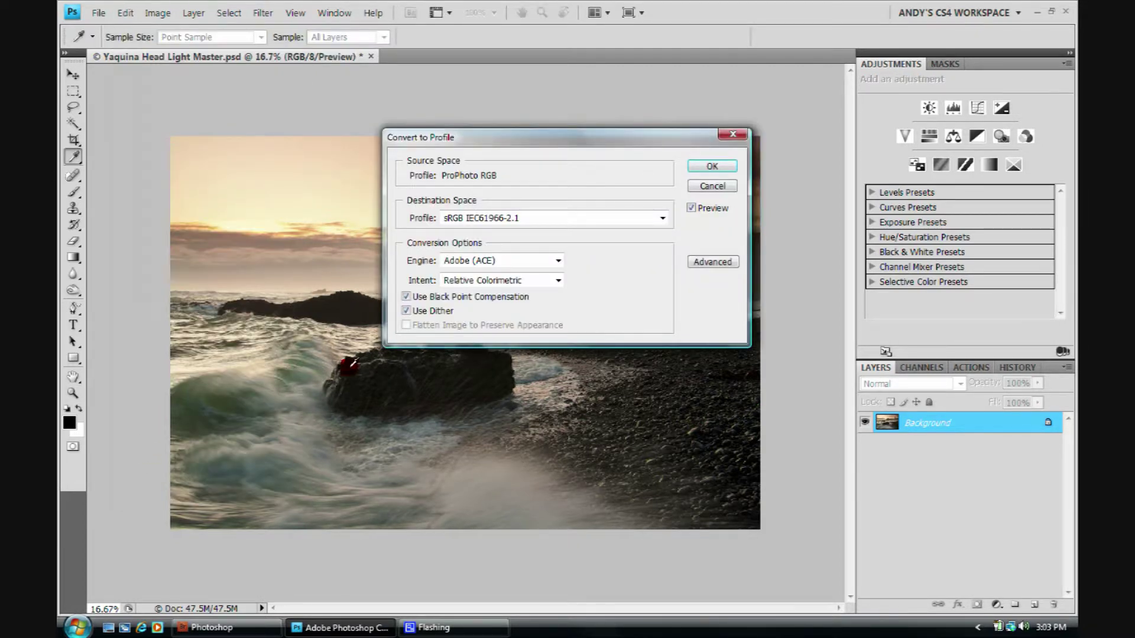
click(661, 218)
drag(658, 205, 650, 87)
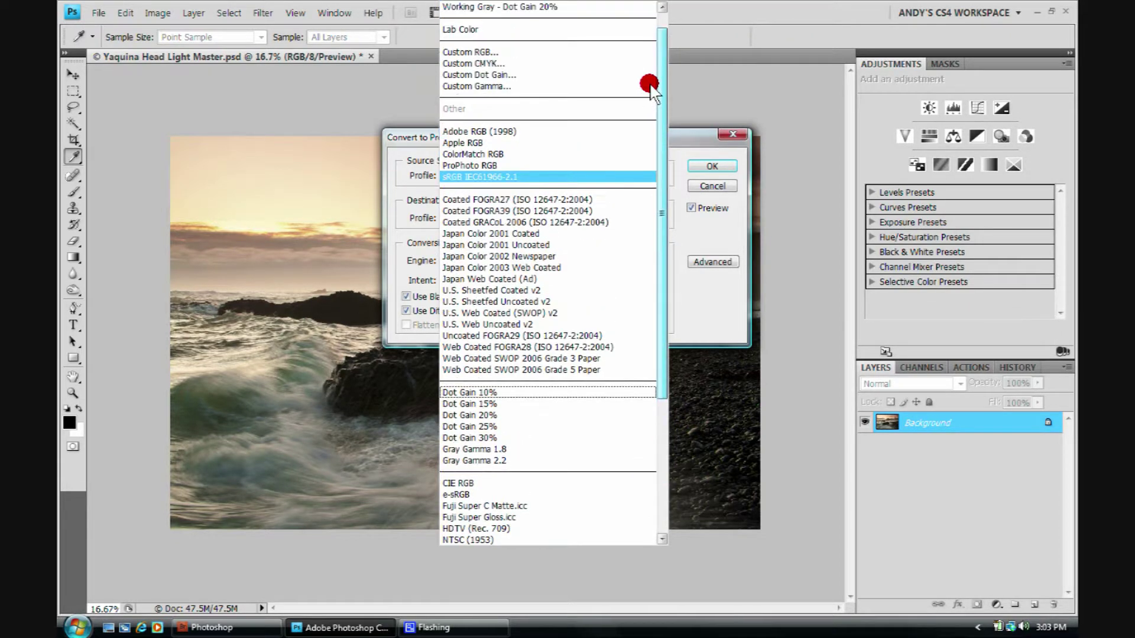
click(459, 177)
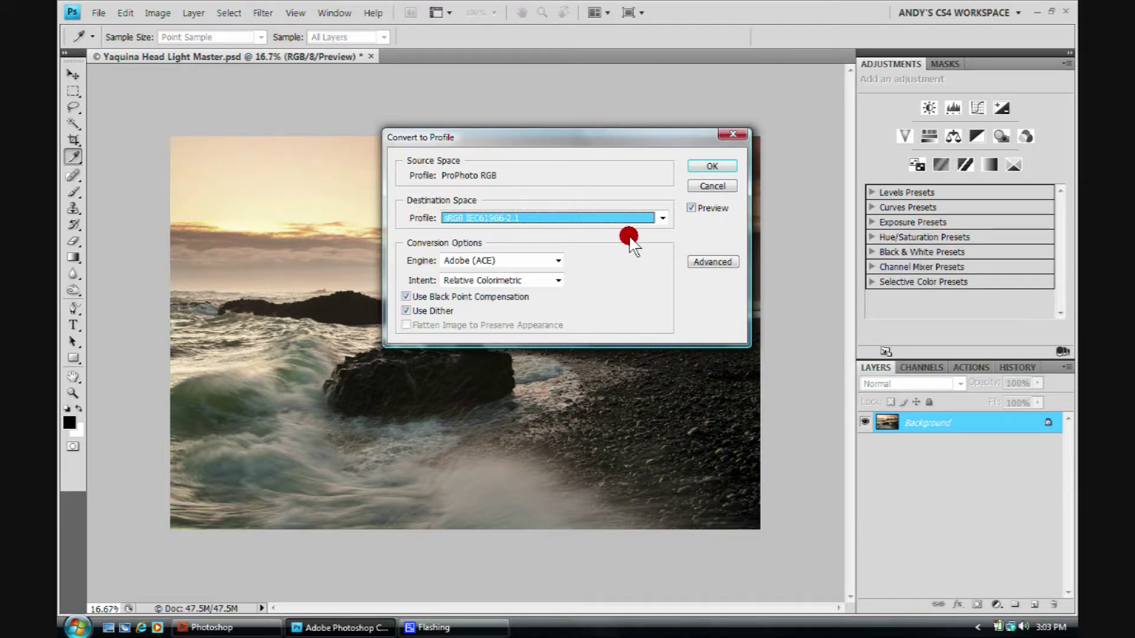
click(710, 168)
key(z)
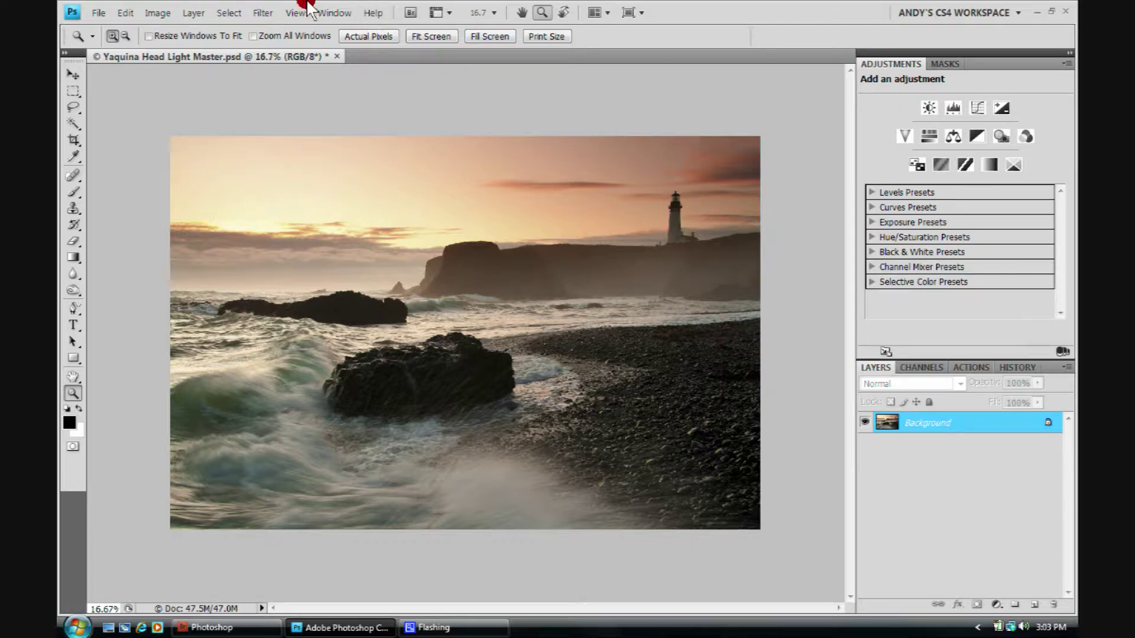
In the Image Size settings, set the resolution to 72 pixels/inch and the document height to 6 inches.
click(163, 13)
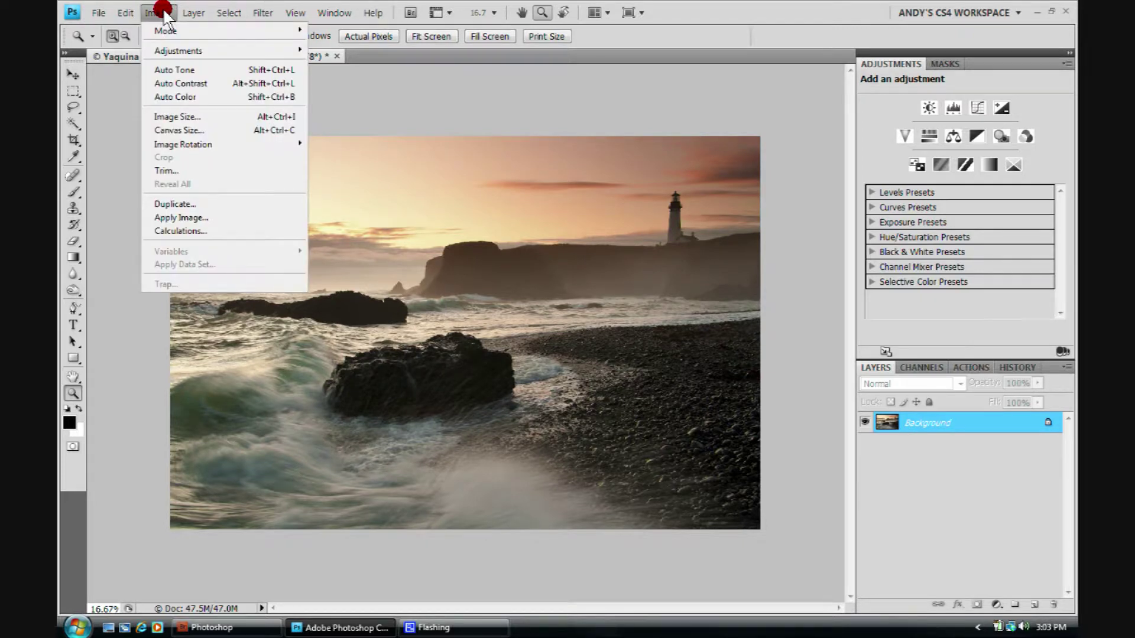
click(166, 117)
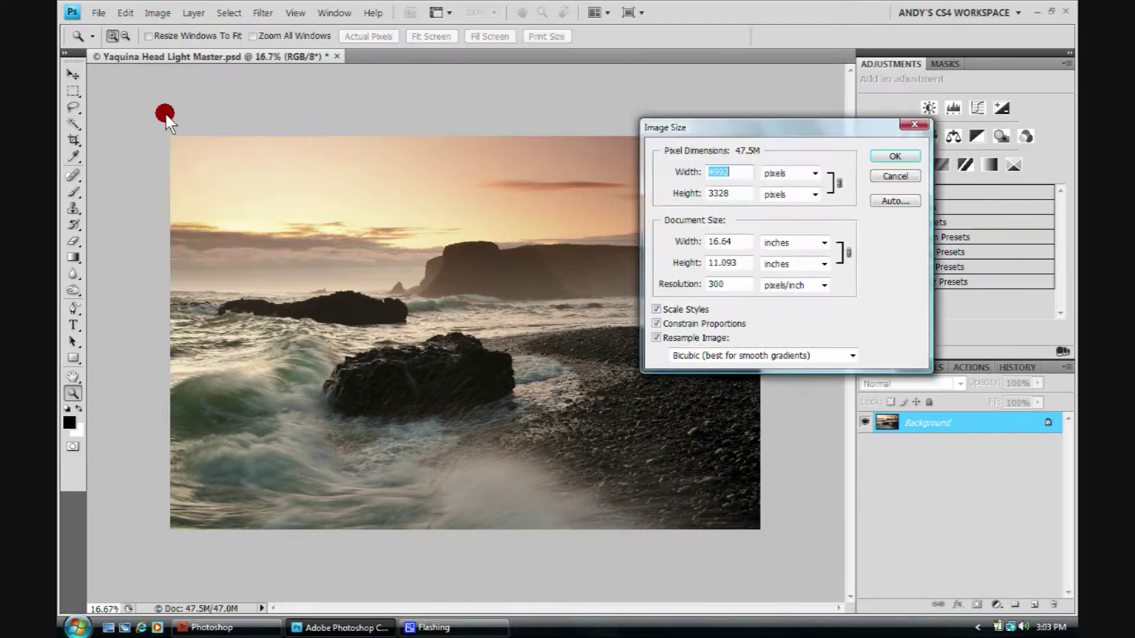
double_click(717, 284)
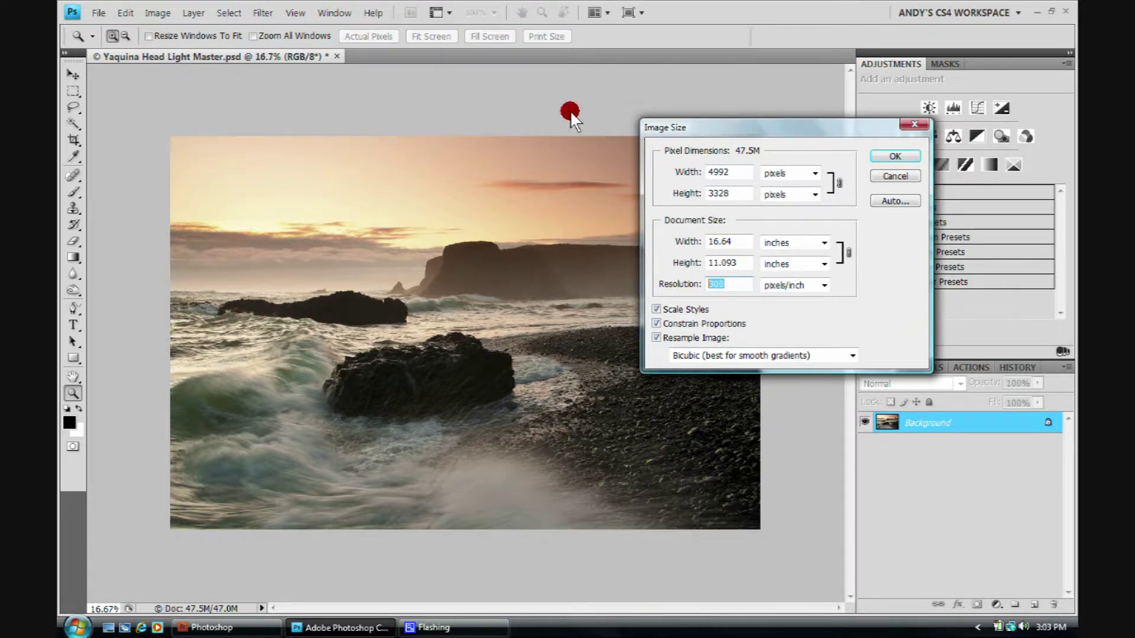
text(72)
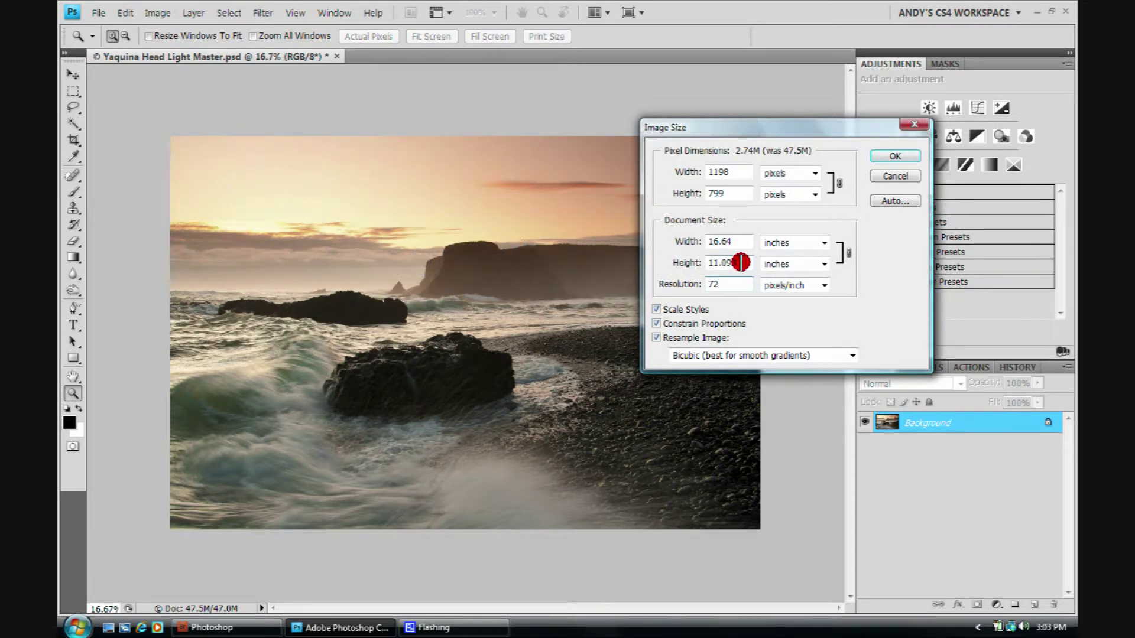
drag(741, 262, 666, 262)
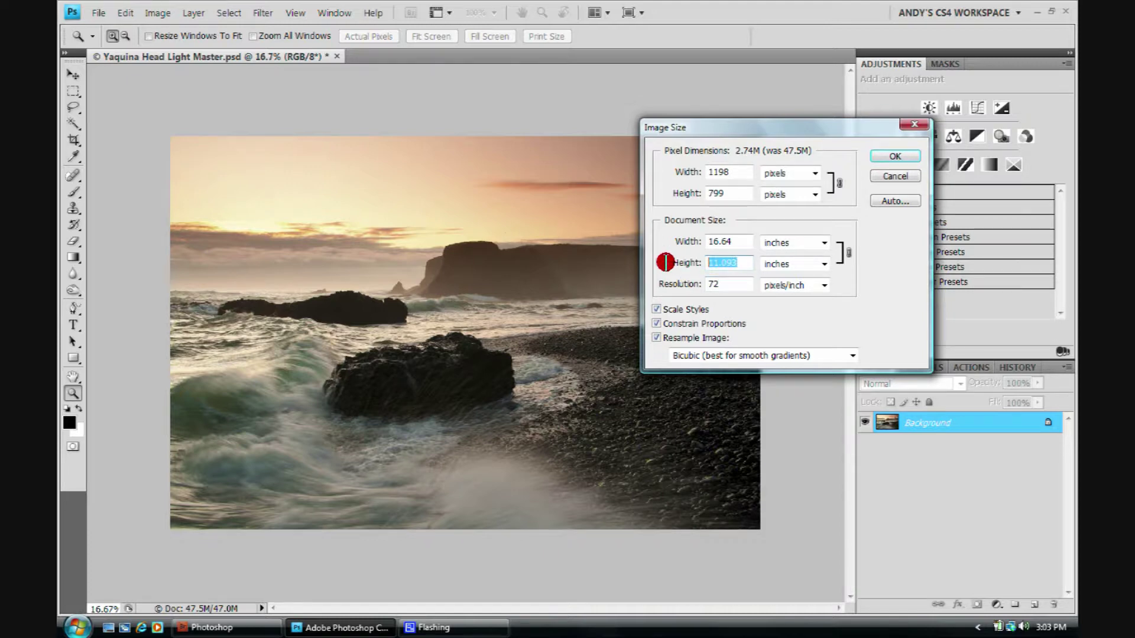
text(6)
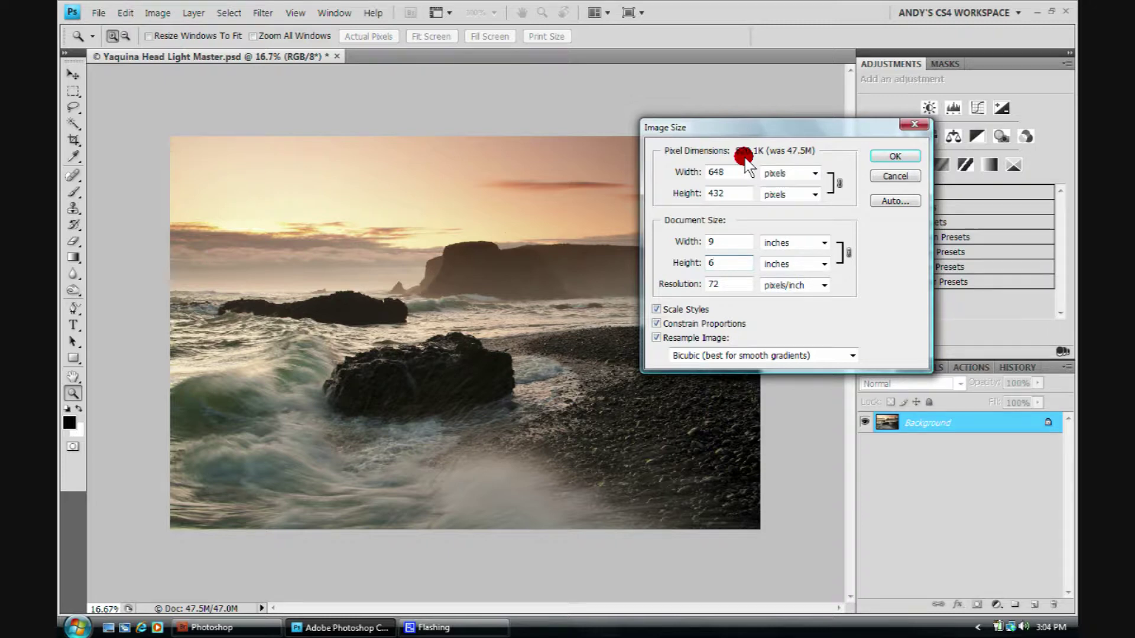
Resample the image with Bicubic Sharper (best for reduction), apply the resize, and view it at print size.
click(851, 355)
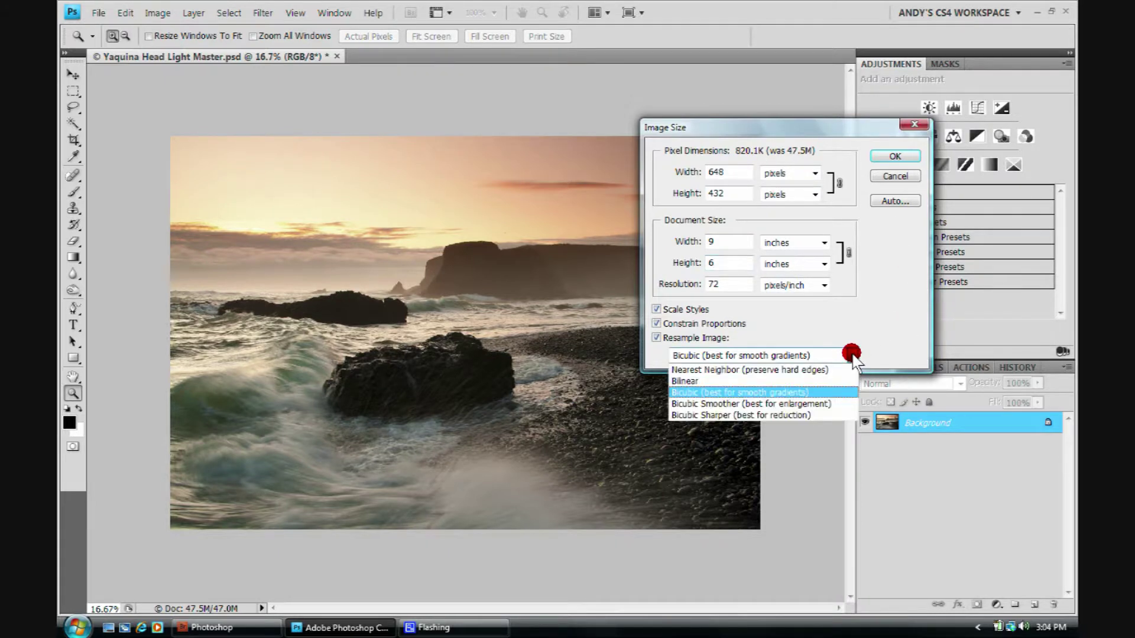
click(700, 414)
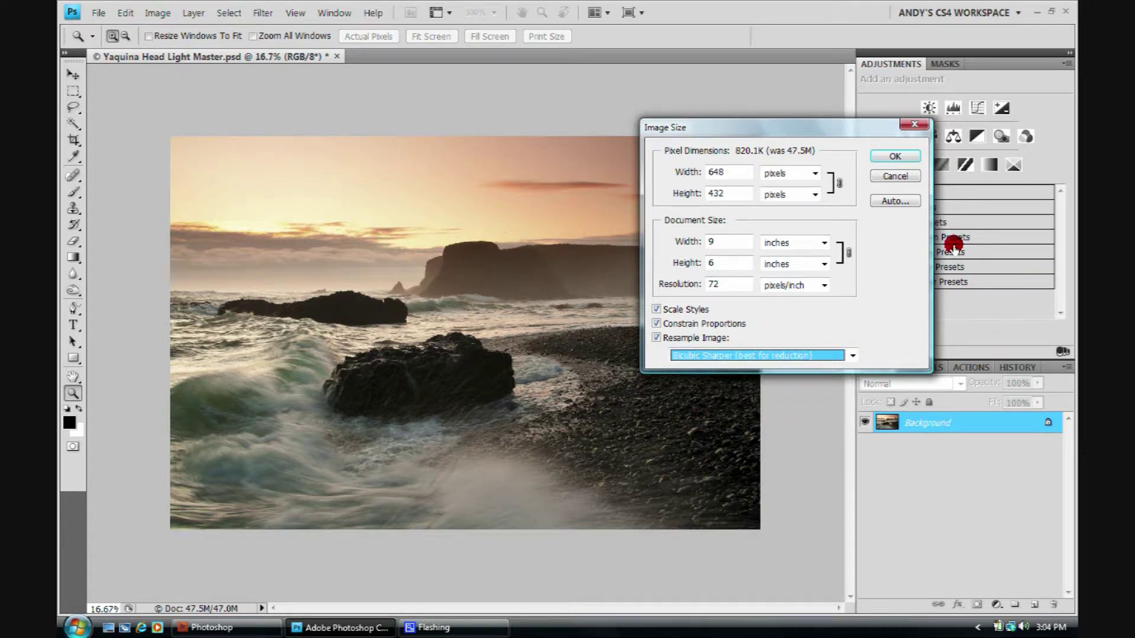
click(891, 158)
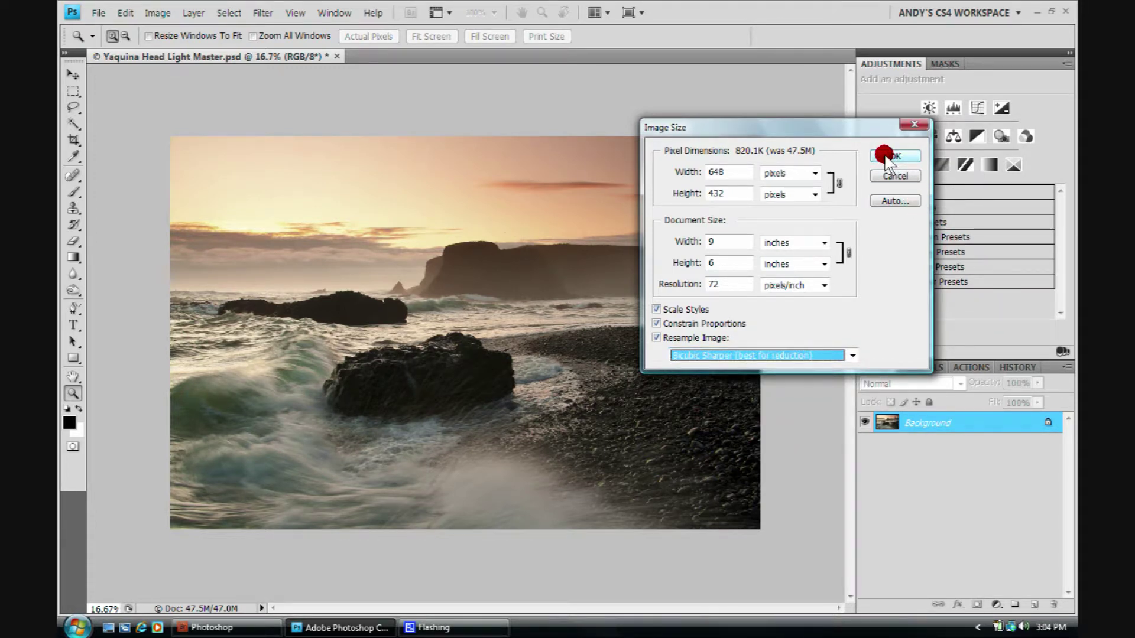
click(887, 158)
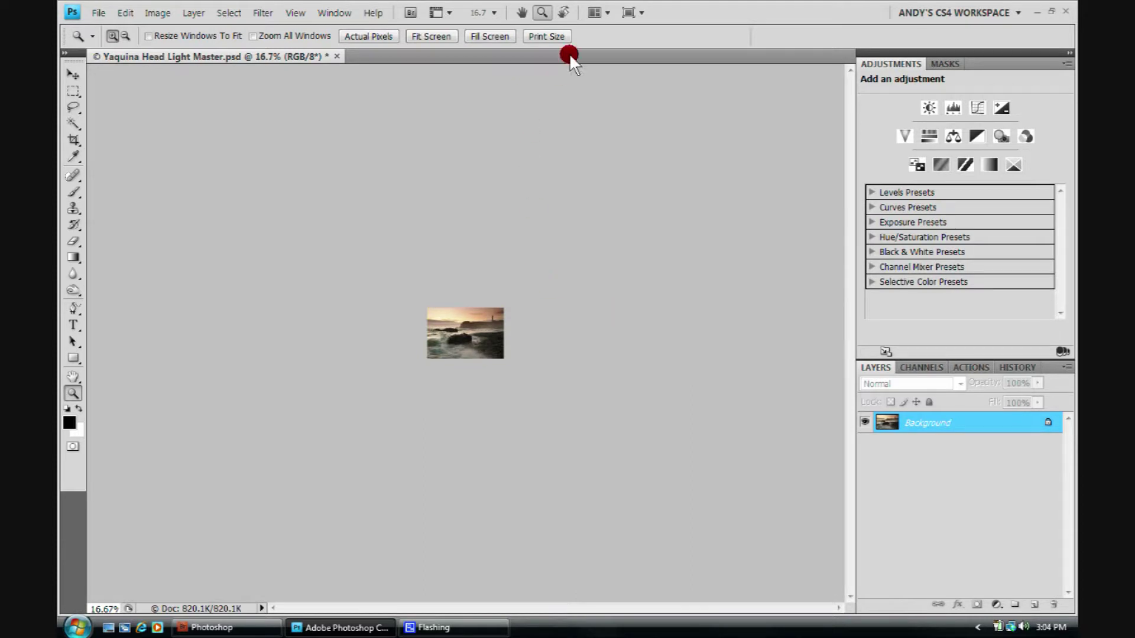
click(554, 37)
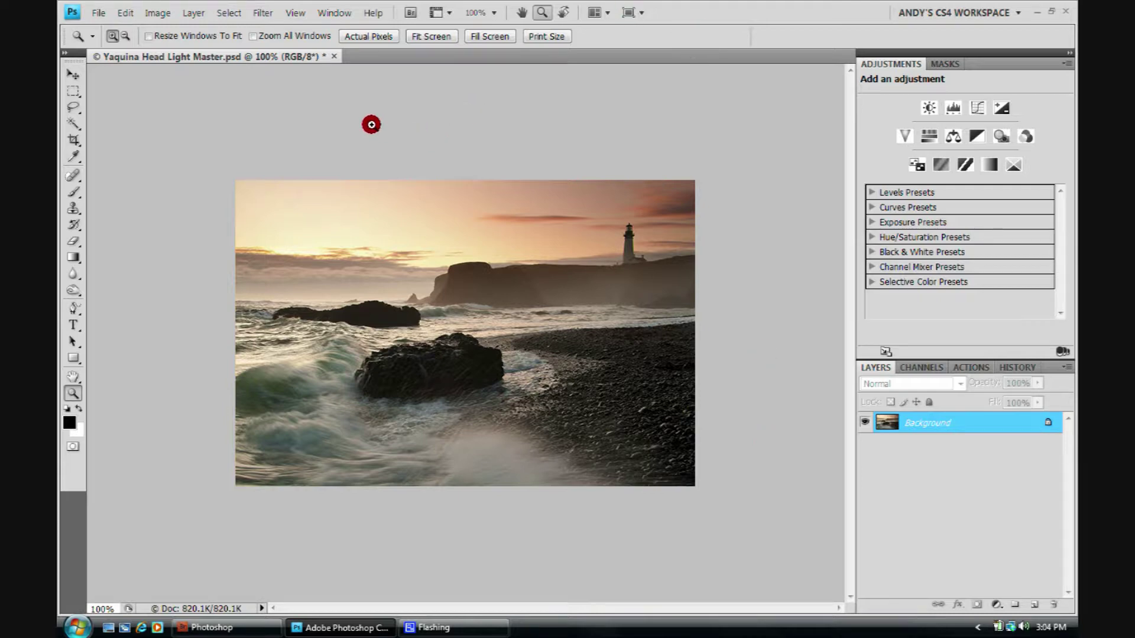
Apply the Sharpen Edges filter to the resized image.
click(264, 12)
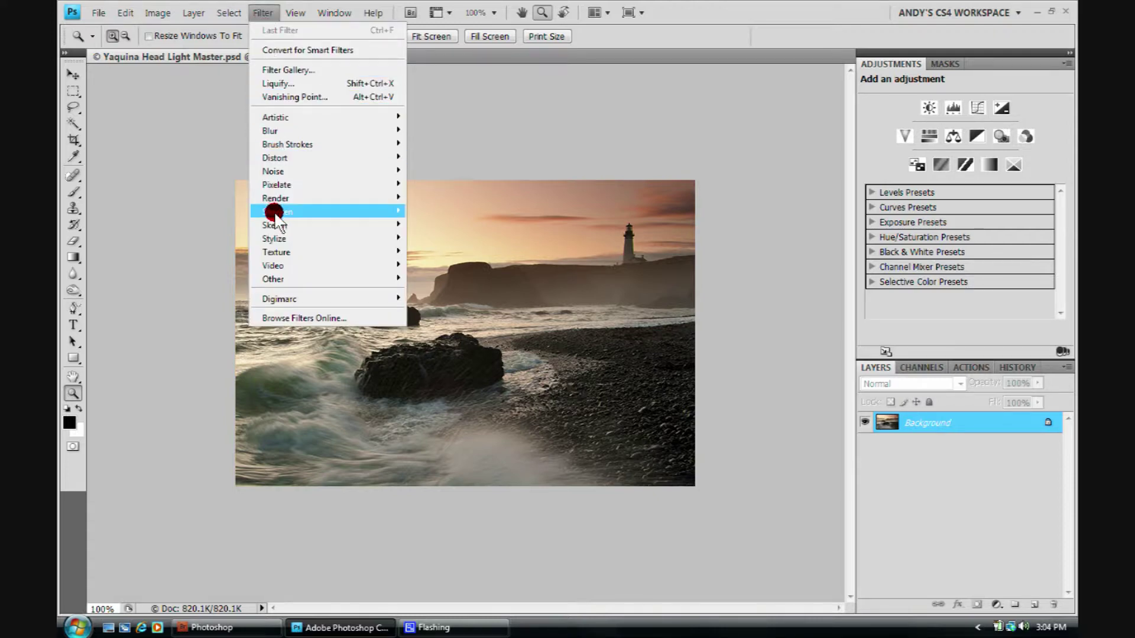
mouse_move(274, 214)
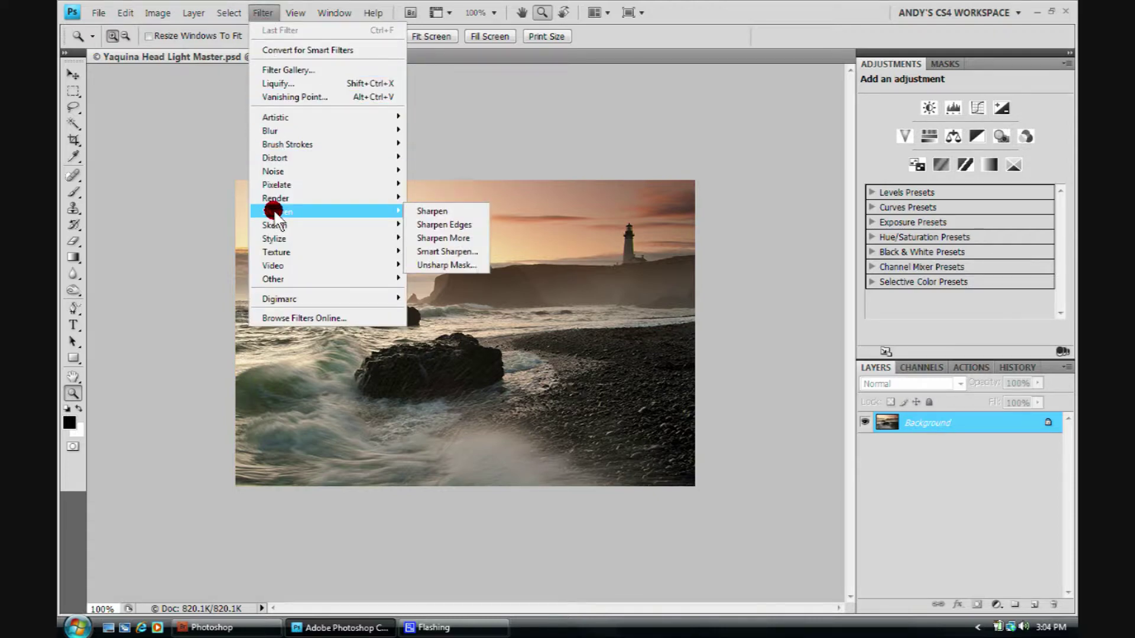
click(472, 224)
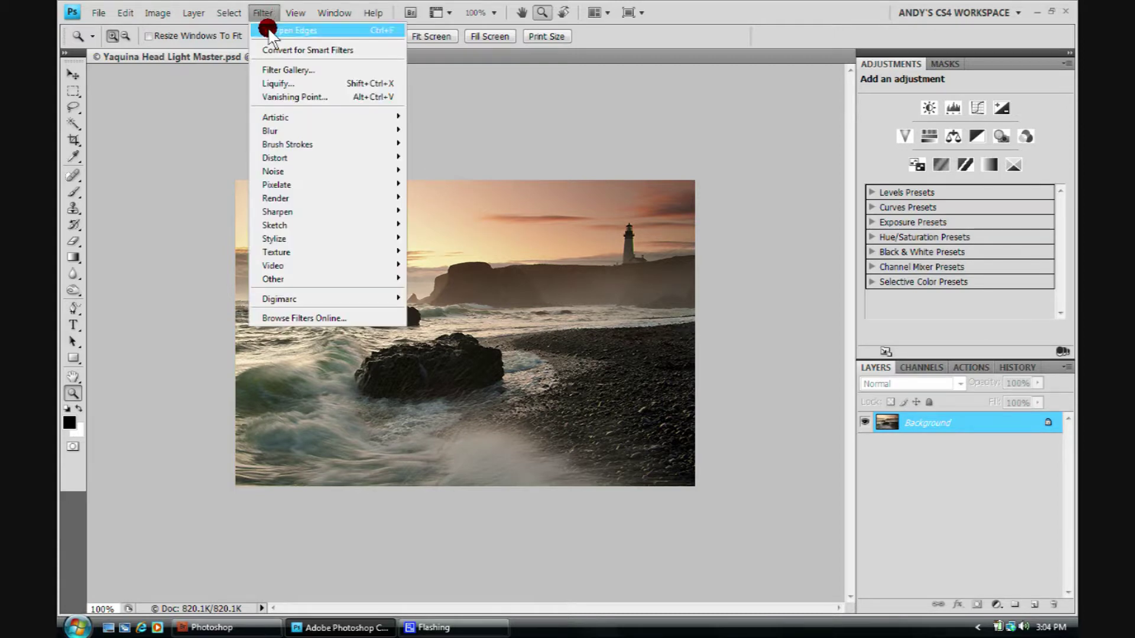
Apply an Unsharp Mask to the image with an amount of 40%.
mouse_move(286, 212)
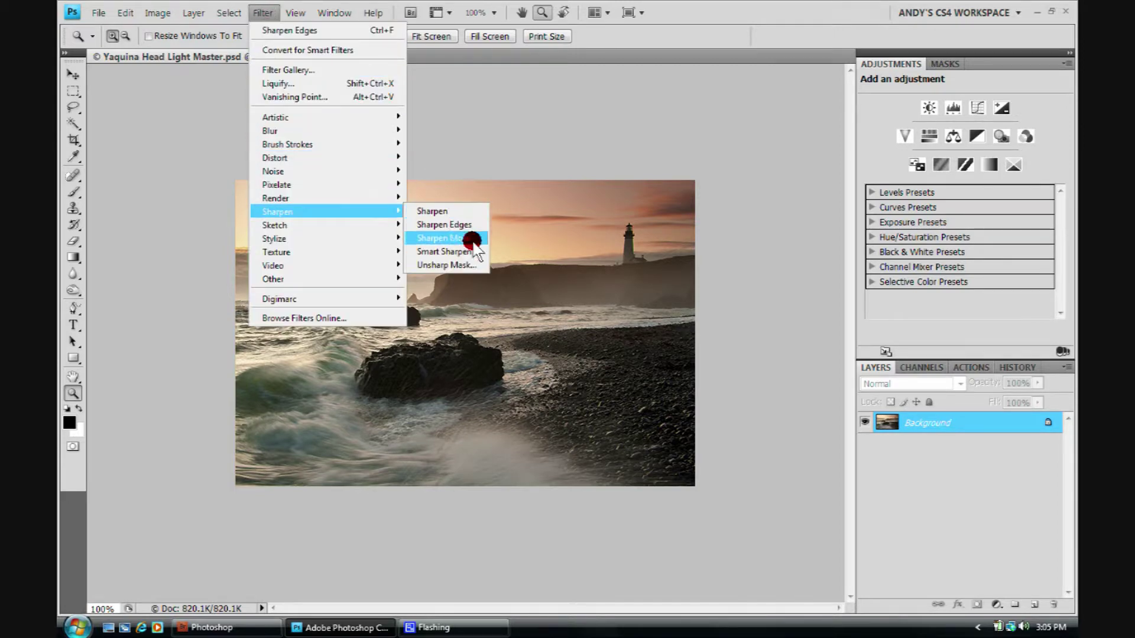
click(465, 264)
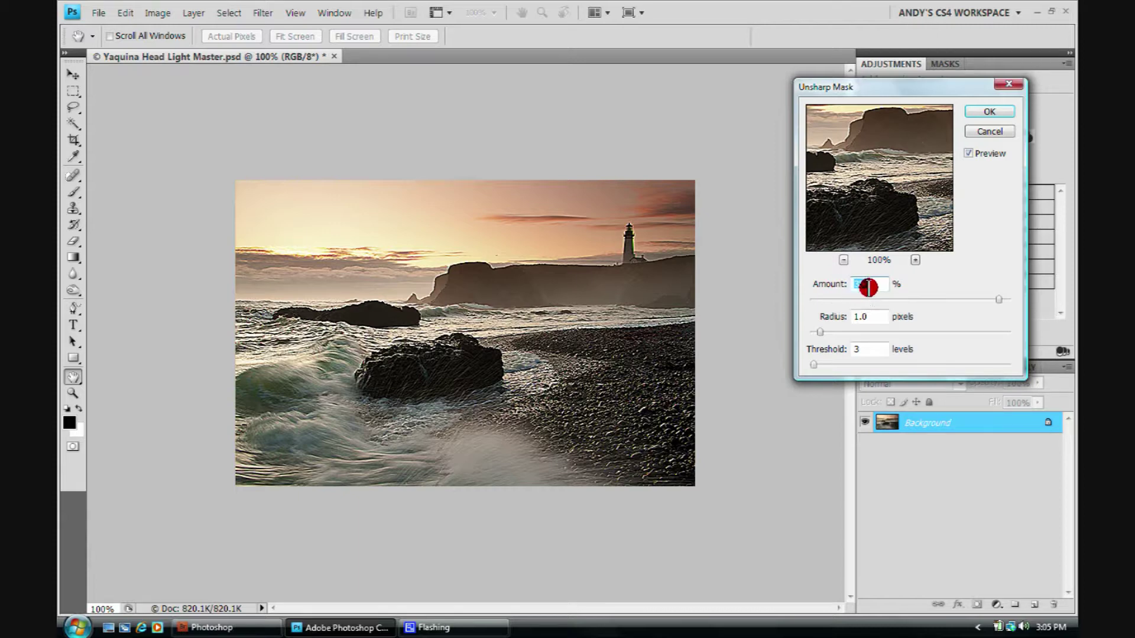
text(40)
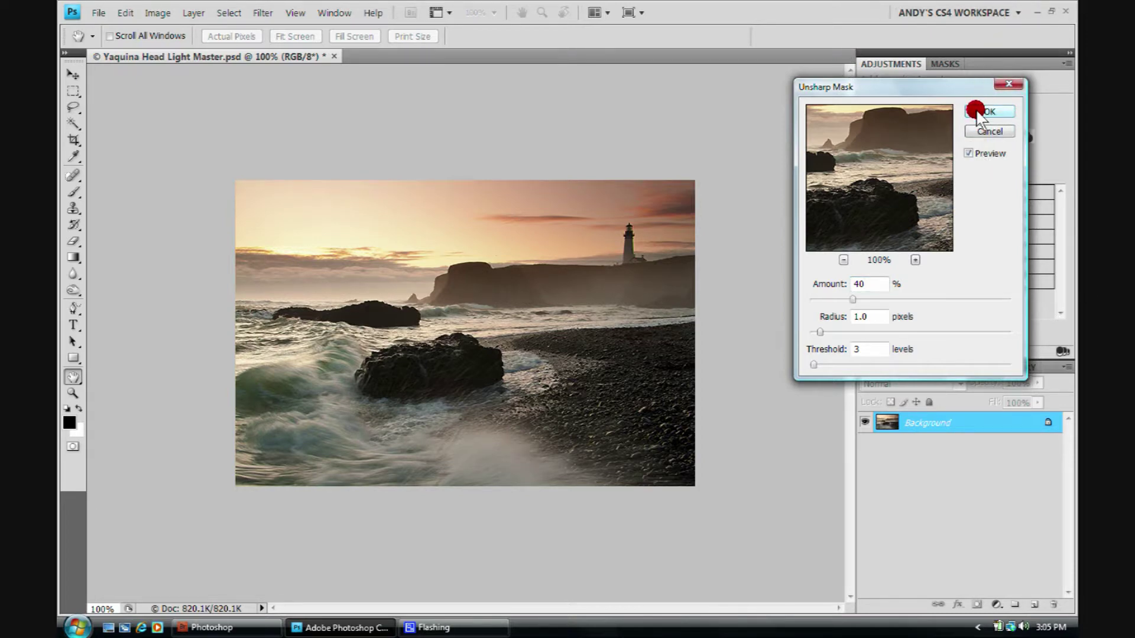
click(978, 110)
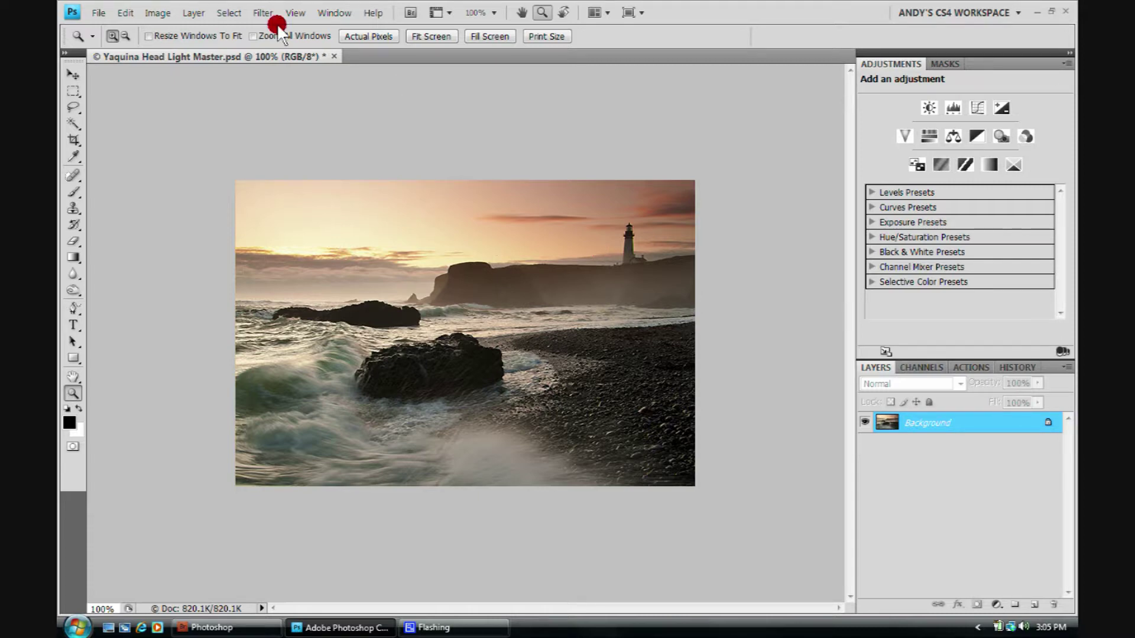
Start saving the image under a new name, changing the file name to Yaquina Head Light e-mail.
click(109, 11)
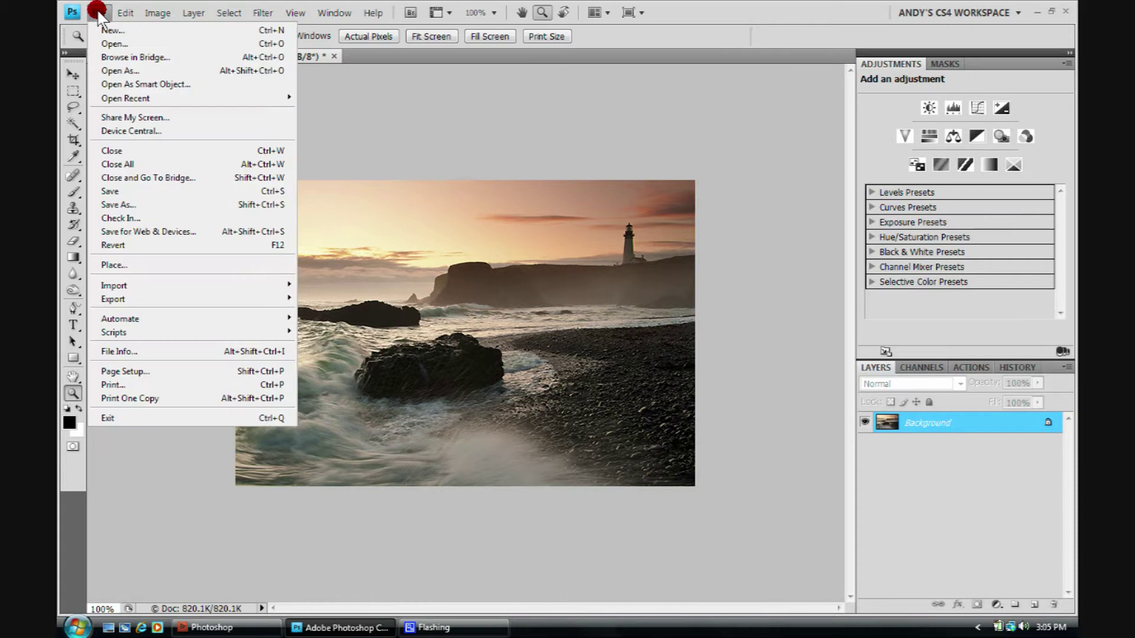
click(113, 202)
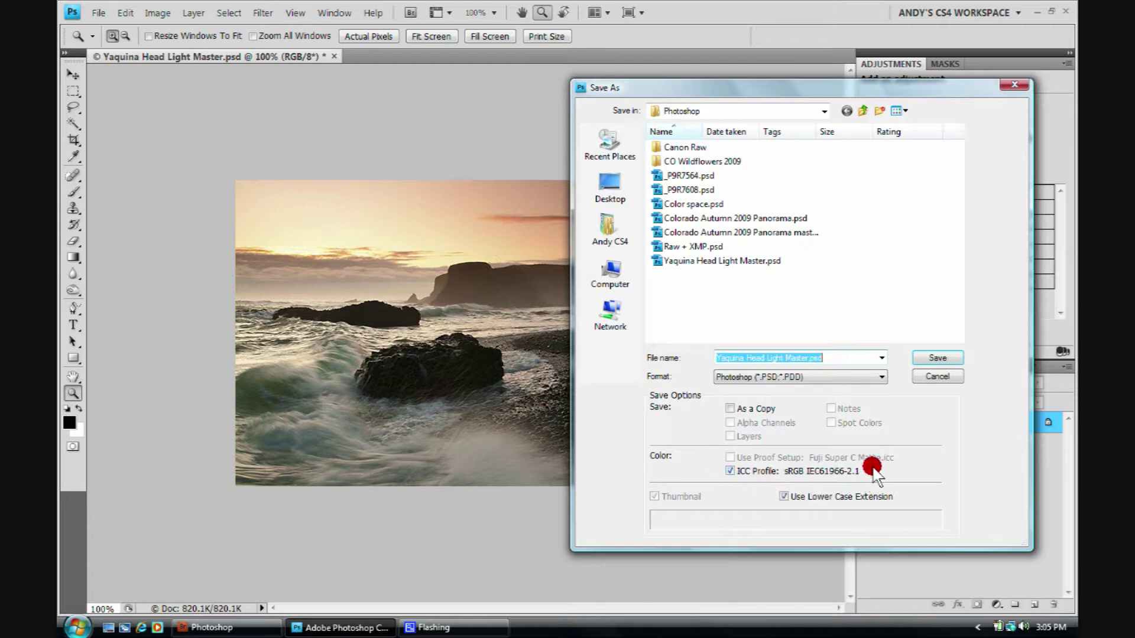
click(785, 357)
key(Delete)
key(Delete)
key(Delete)
key(Delete)
key(Delete)
key(Delete)
key(BackSpace)
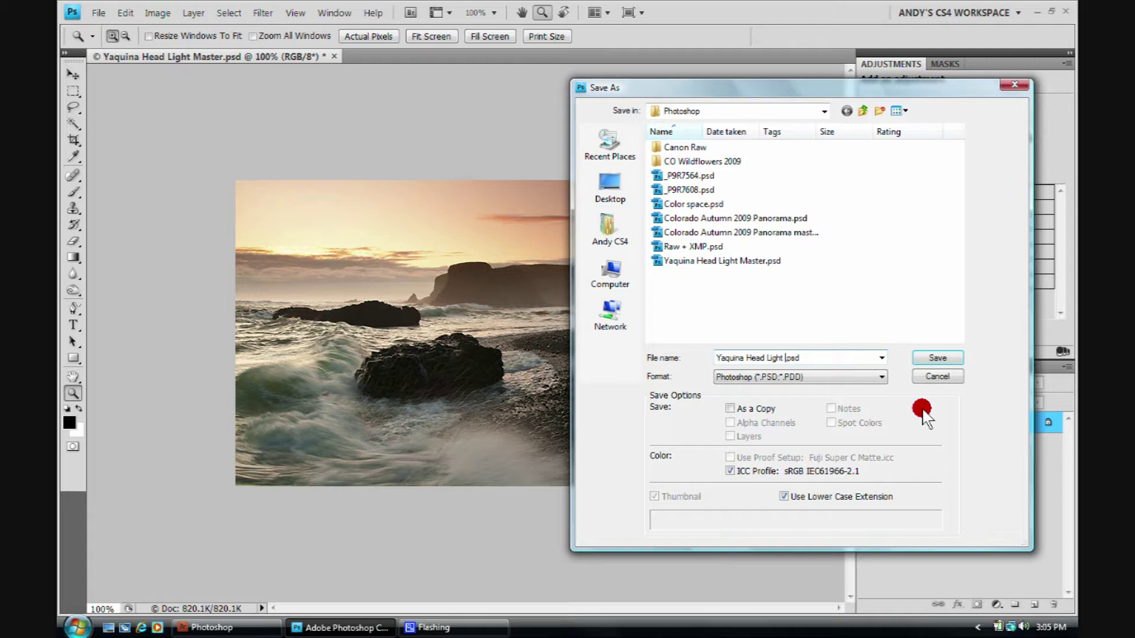
text(e-mail)
Choose JPEG as the file format and proceed with the save to the JPEG options.
click(881, 379)
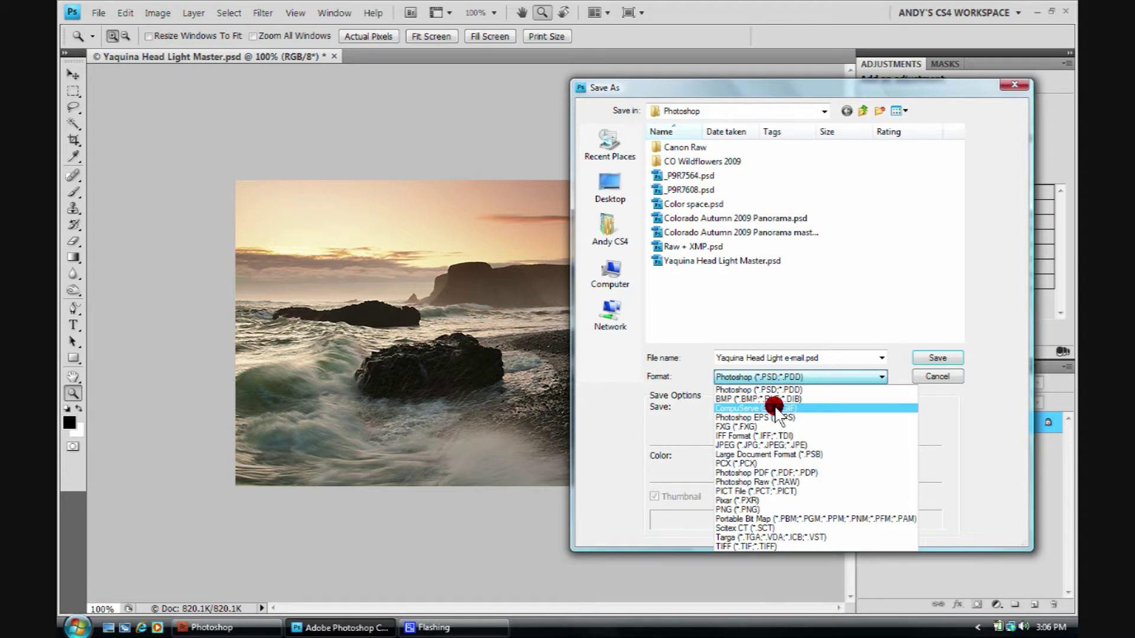
click(767, 447)
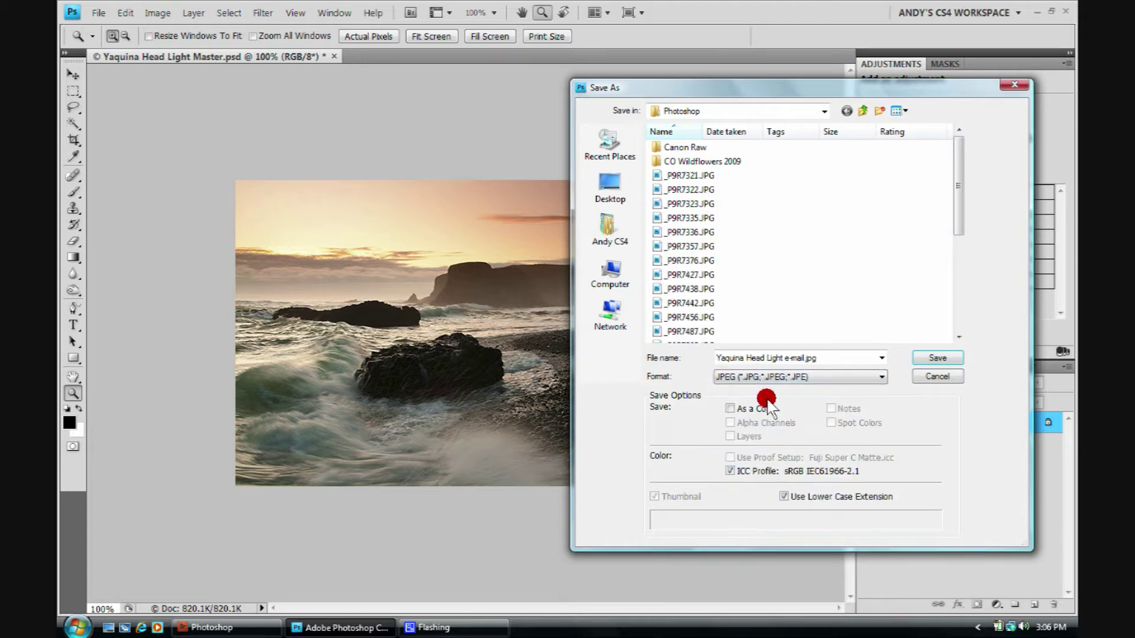
click(931, 360)
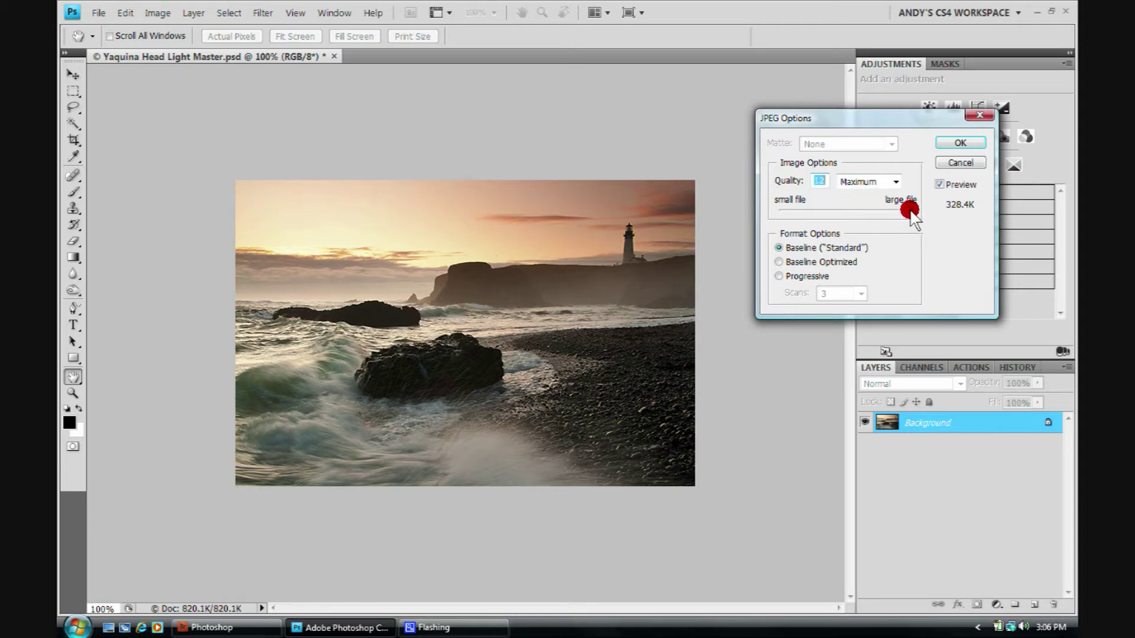
Try JPEG quality 1 (Low), return to 12 (Maximum), and toggle the preview to compare the image.
drag(911, 212, 793, 213)
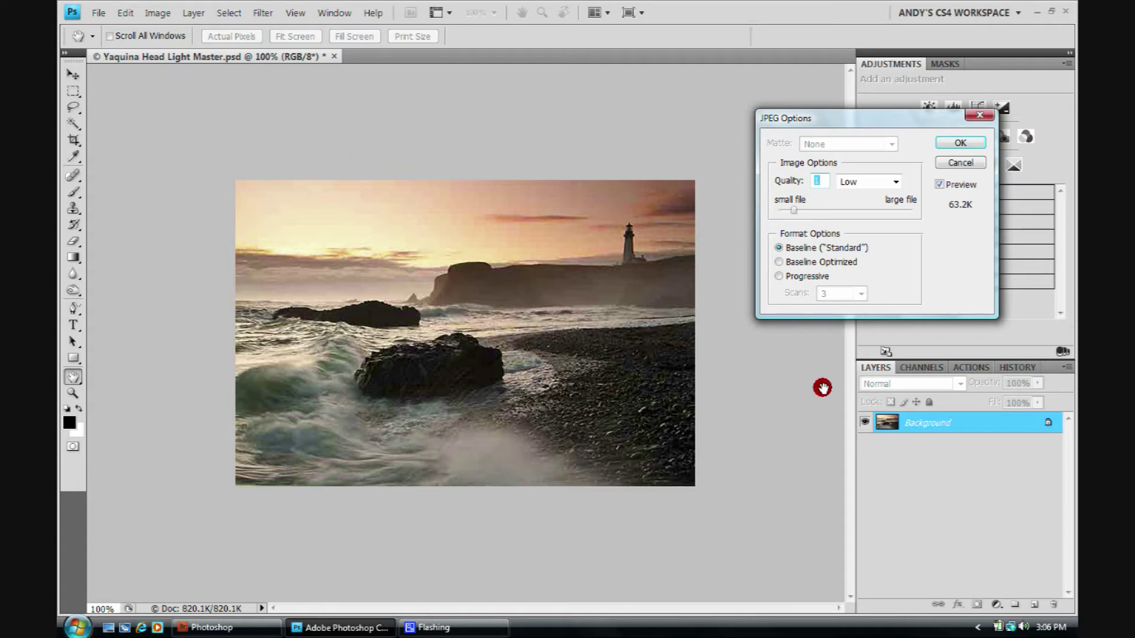
click(793, 210)
drag(796, 212, 926, 230)
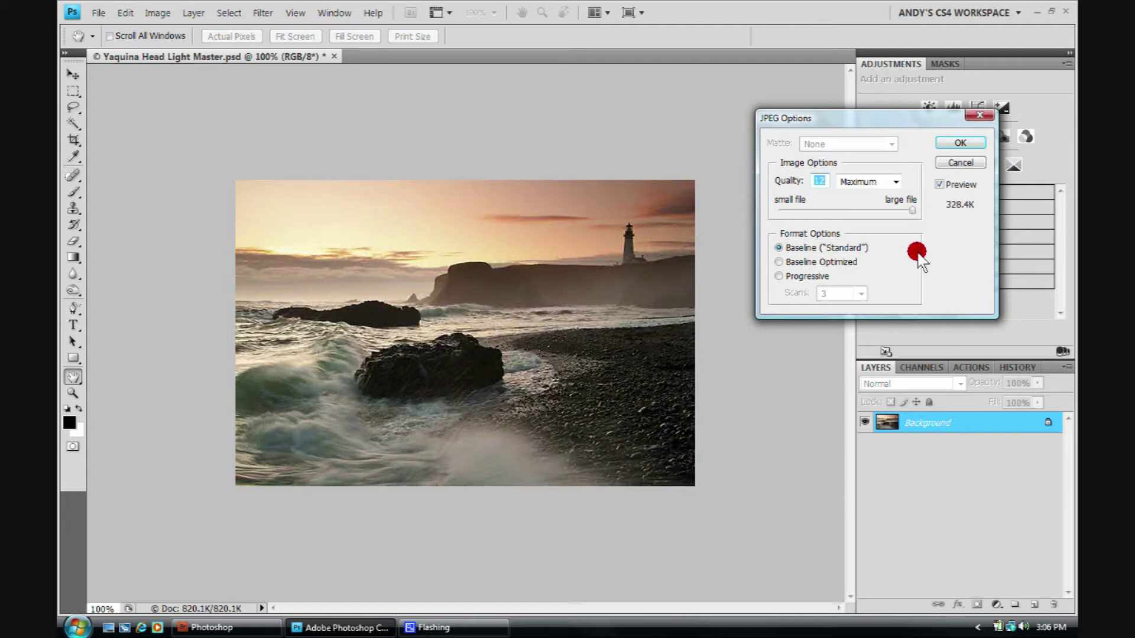
click(938, 185)
click(938, 185)
click(938, 185)
click(938, 185)
Lower the JPEG quality to 1 (Low) and toggle the preview repeatedly to inspect the compression effect.
drag(911, 210, 783, 208)
click(939, 185)
click(938, 183)
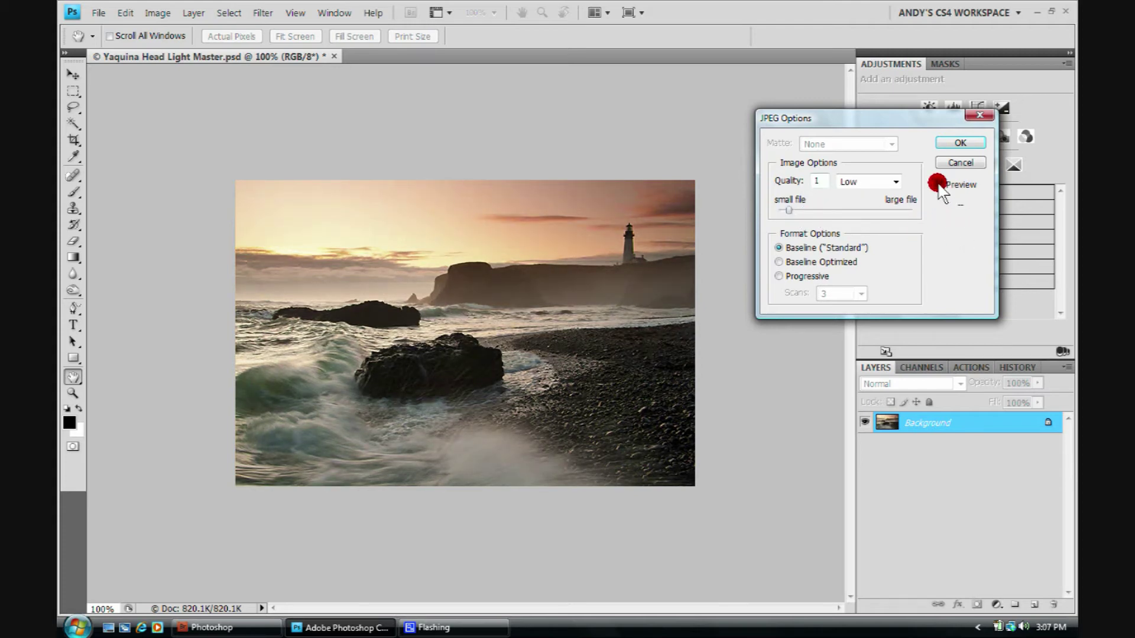
click(938, 185)
click(938, 185)
click(938, 184)
click(938, 184)
Set the JPEG quality to 12 (Maximum) and finish saving the e-mail copy.
drag(784, 210, 918, 214)
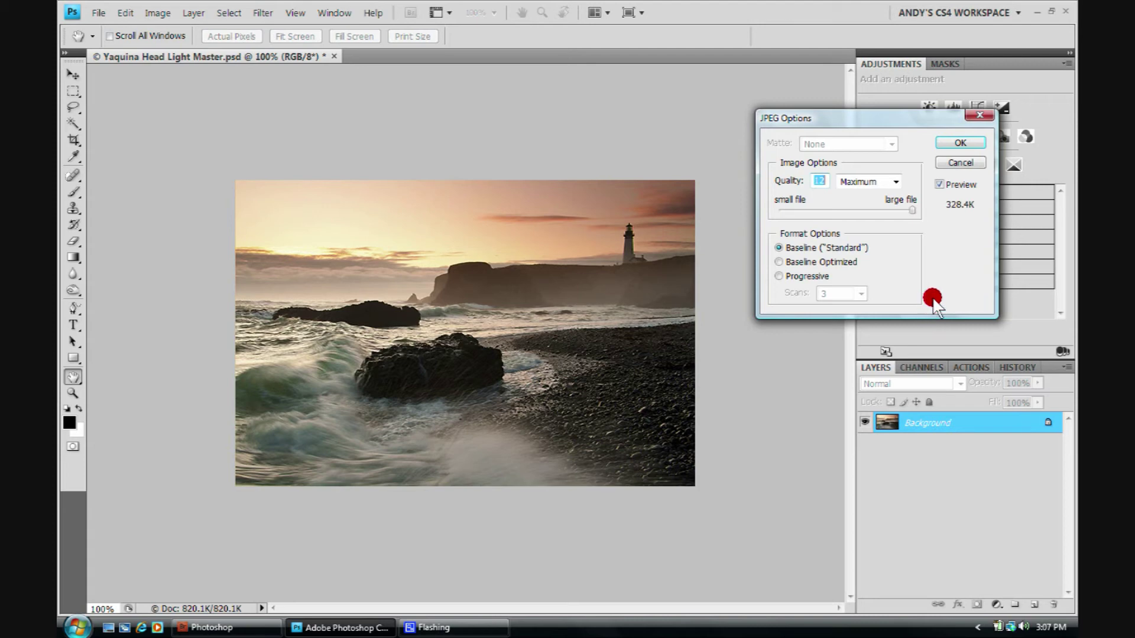
click(953, 143)
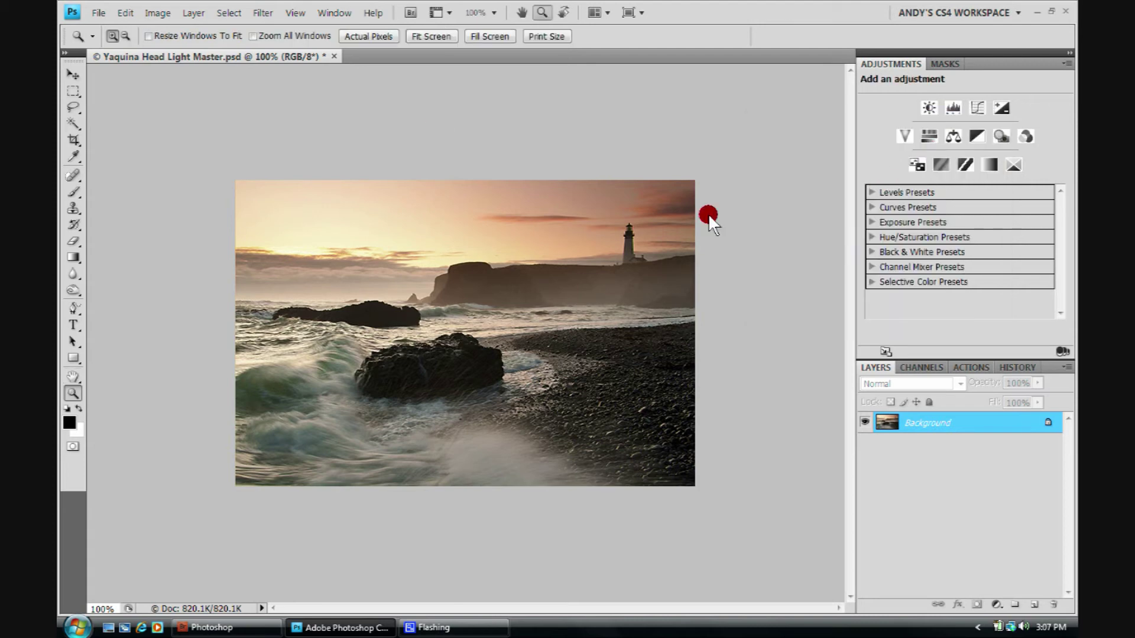